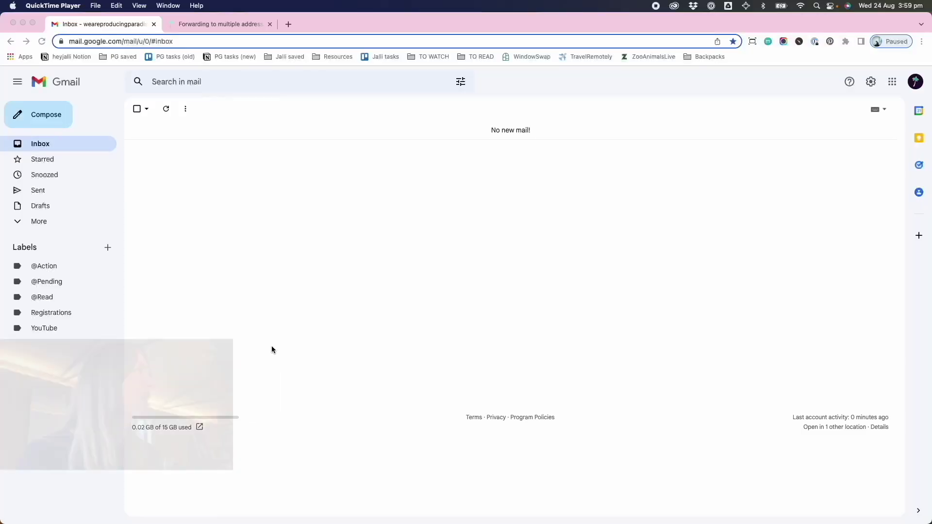
# - Go to the Forwarding and POP/IMAP page in Gmail's full settings
pyautogui.click(871, 83)
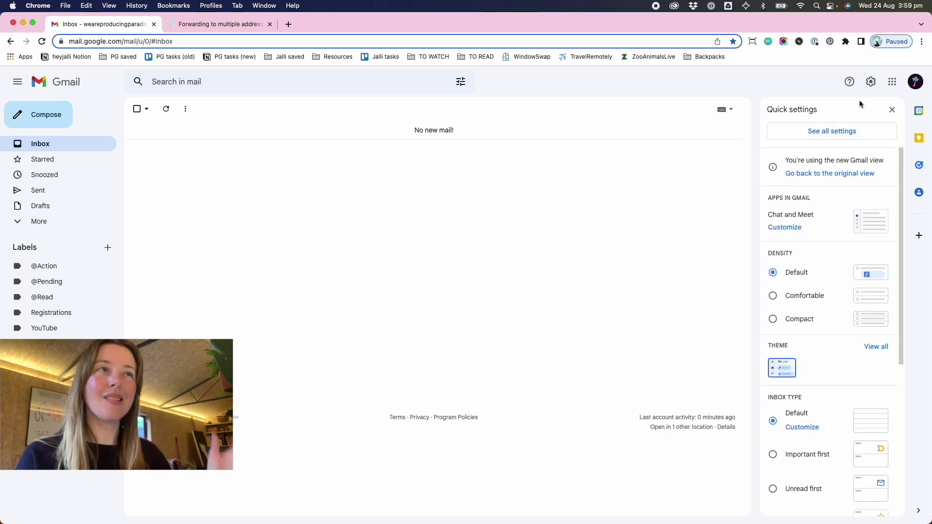
pyautogui.click(850, 135)
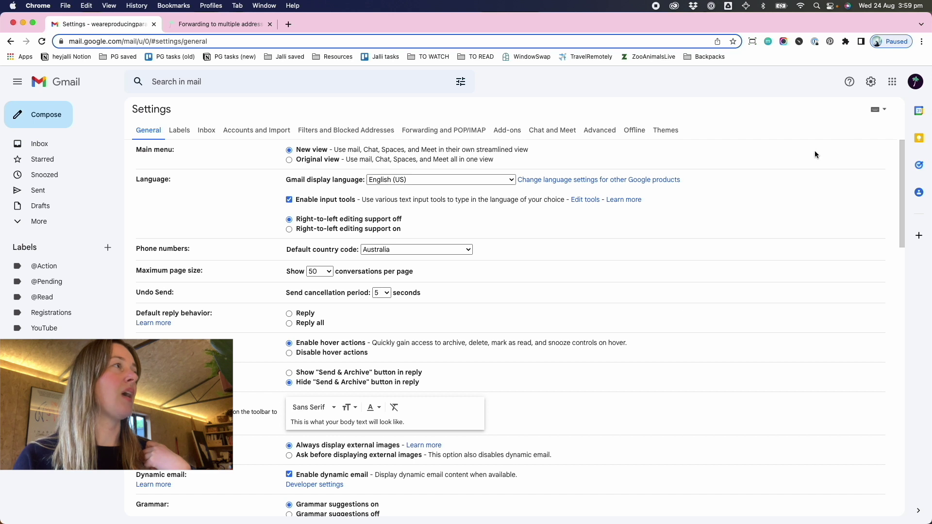
pyautogui.click(454, 129)
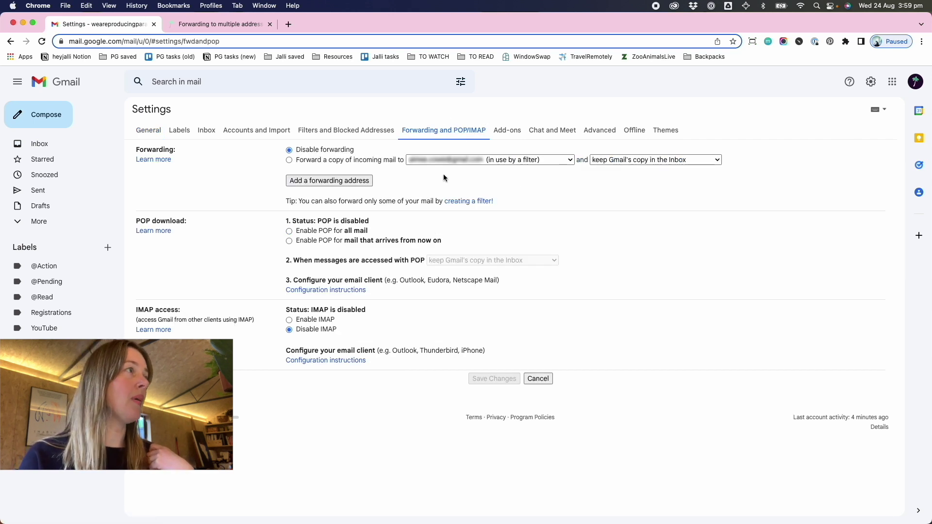
# - Add the new personal e-mail as a forwarding address and accept the confirmation-code notice
pyautogui.click(321, 181)
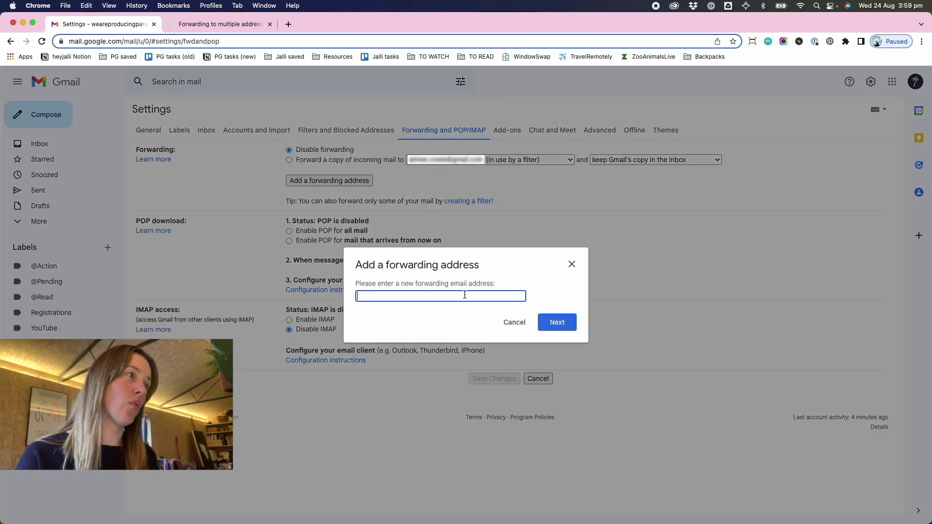
pyautogui.write('afkasjhf')
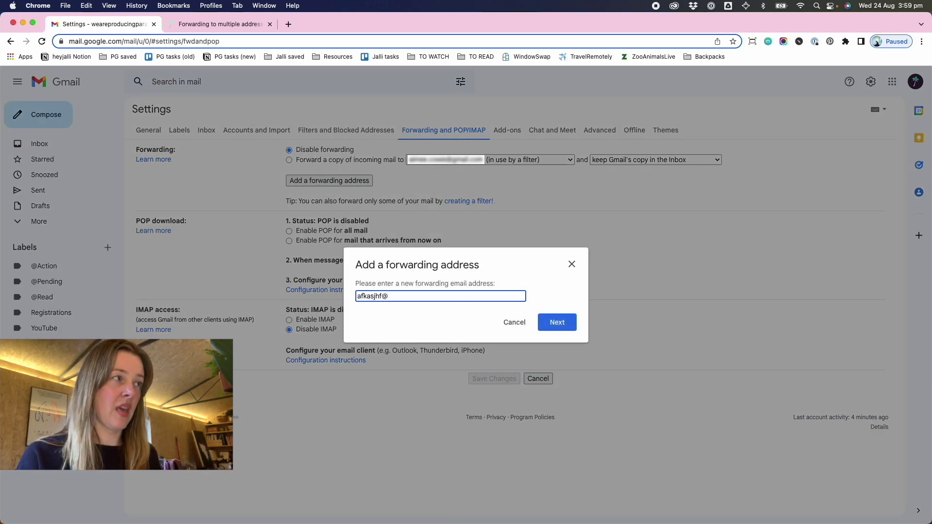
pyautogui.write('@')
pyautogui.press('super+a')
pyautogui.press('BackSpace')
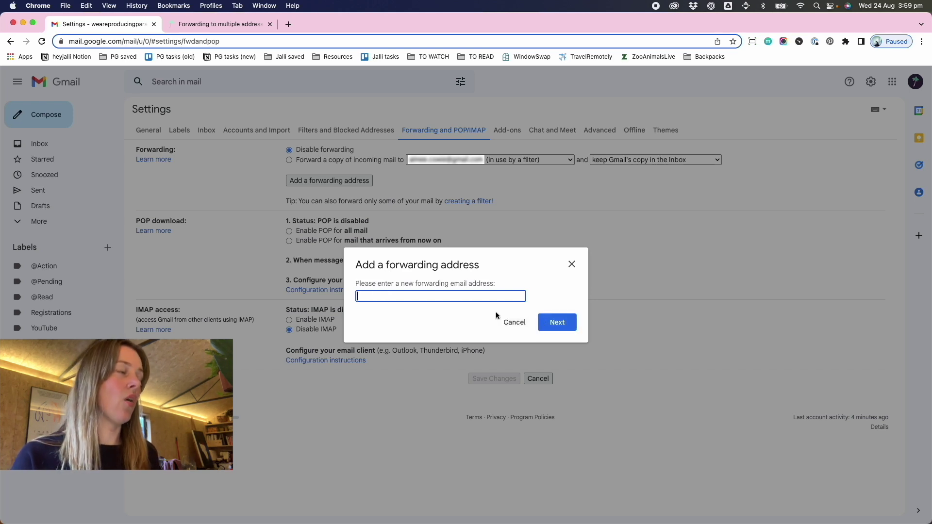
pyautogui.write('a')
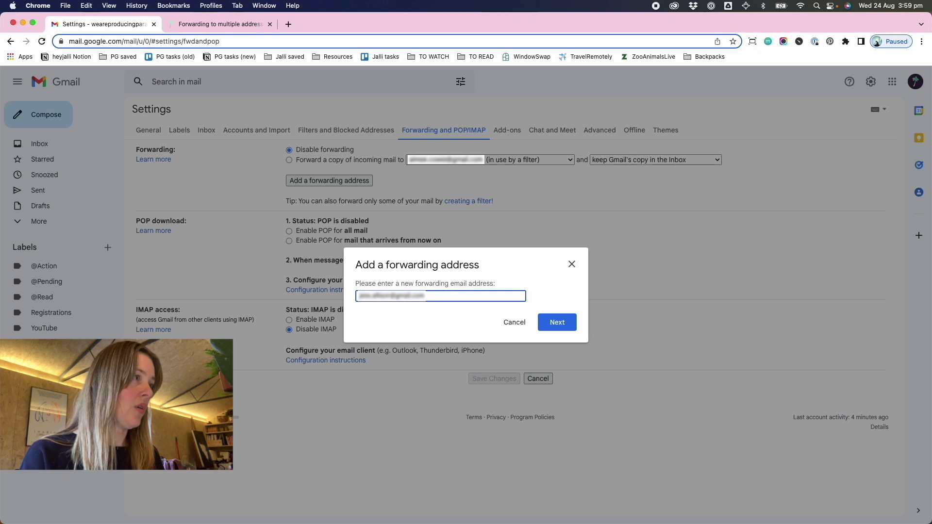
pyautogui.click(557, 322)
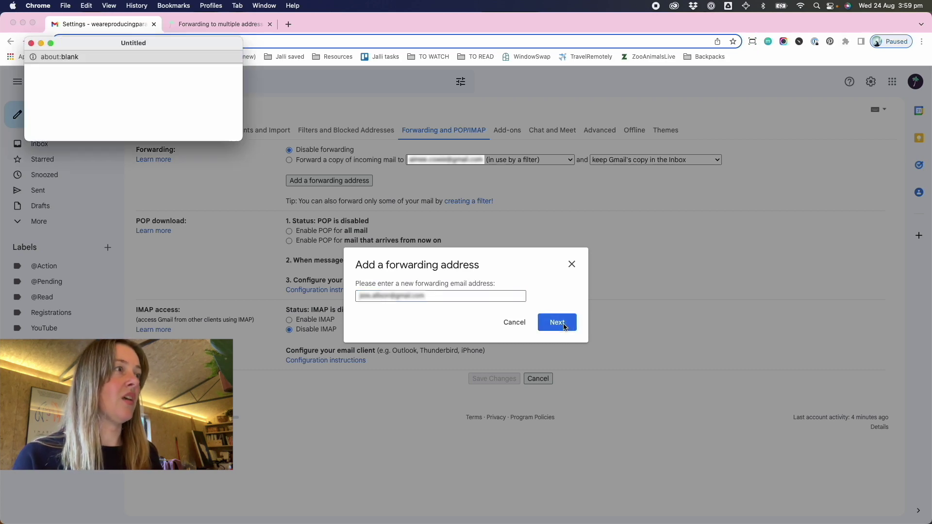
pyautogui.moveTo(107, 48); pyautogui.dragTo(443, 220)
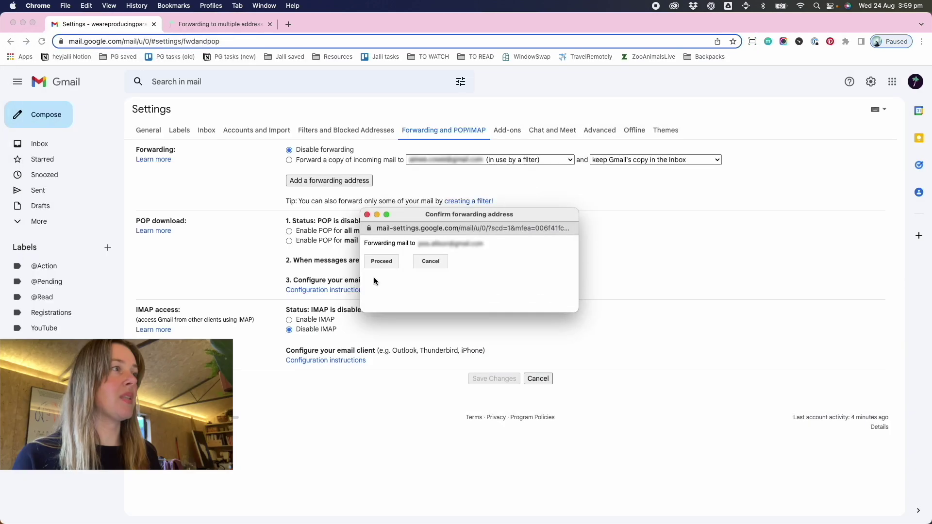
pyautogui.click(381, 261)
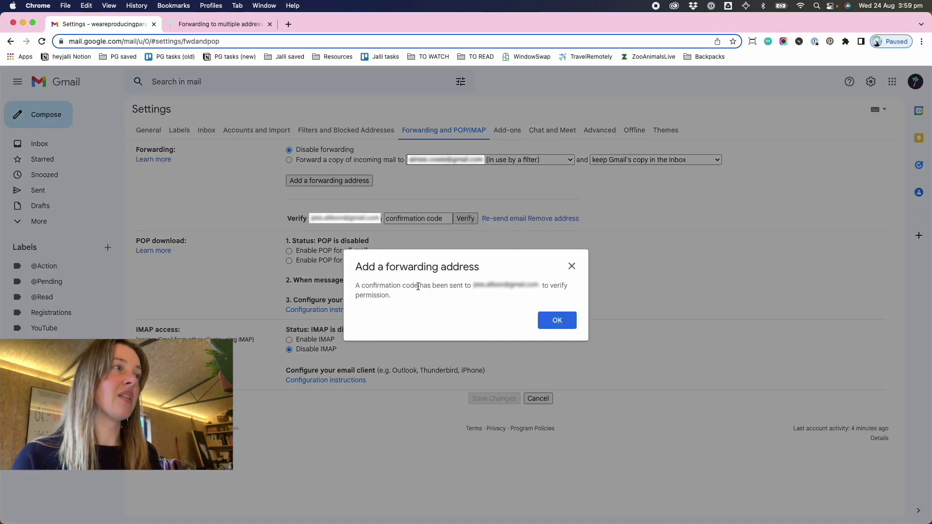
pyautogui.click(554, 325)
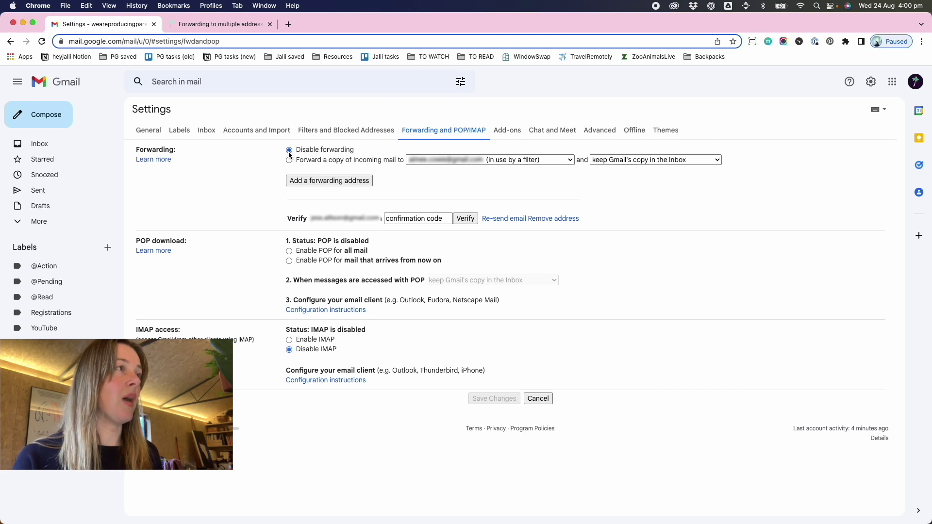
pyautogui.click(567, 162)
pyautogui.click(569, 163)
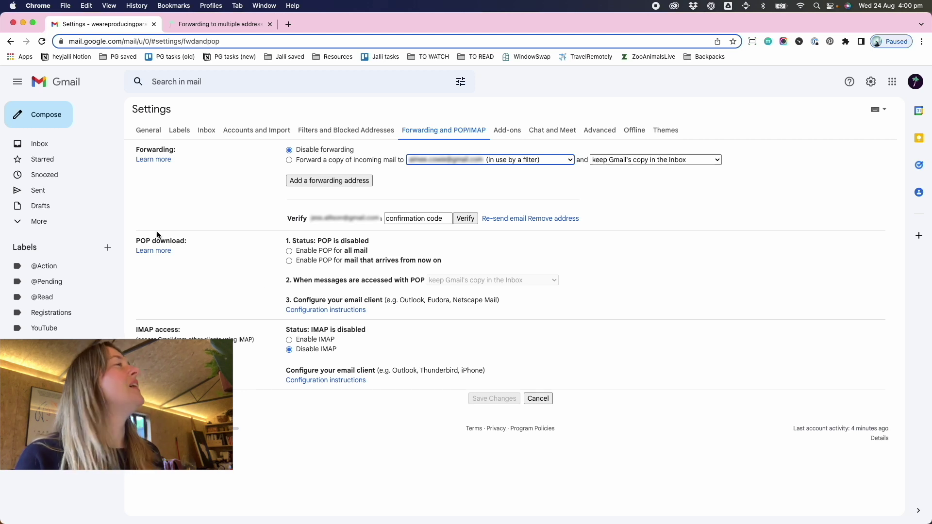
# - Show the Filters and Blocked Addresses page with its two existing forwarding filters
pyautogui.click(336, 134)
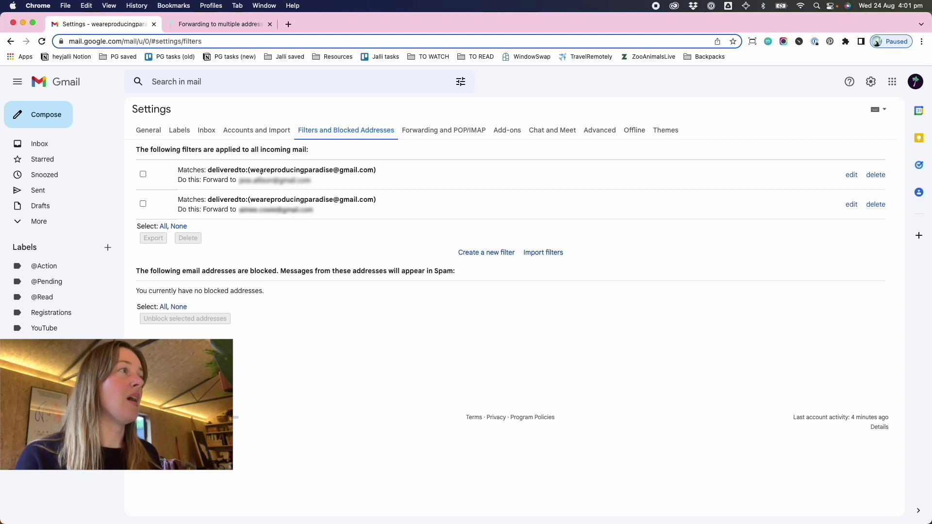
pyautogui.click(497, 257)
pyautogui.click(507, 227)
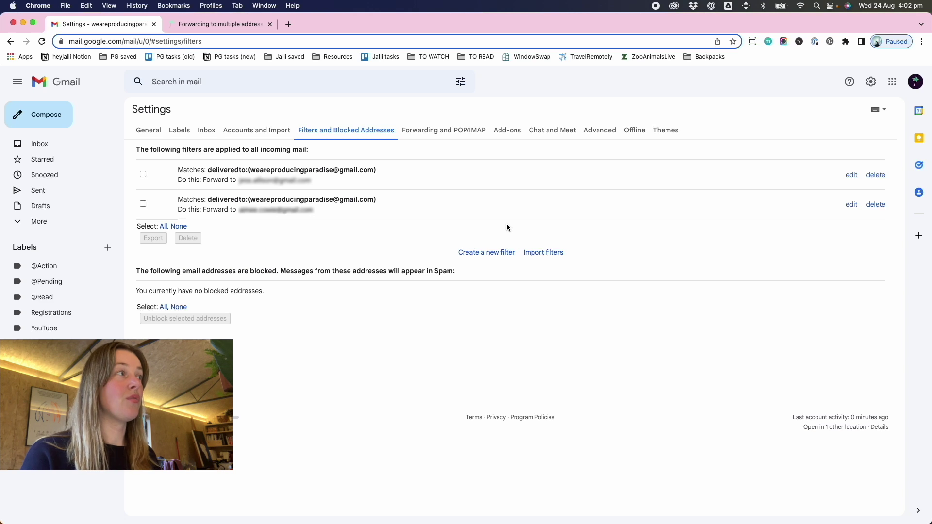
# - Search for mail matching a pasted deliveredto: criterion for the shared address
pyautogui.click(475, 251)
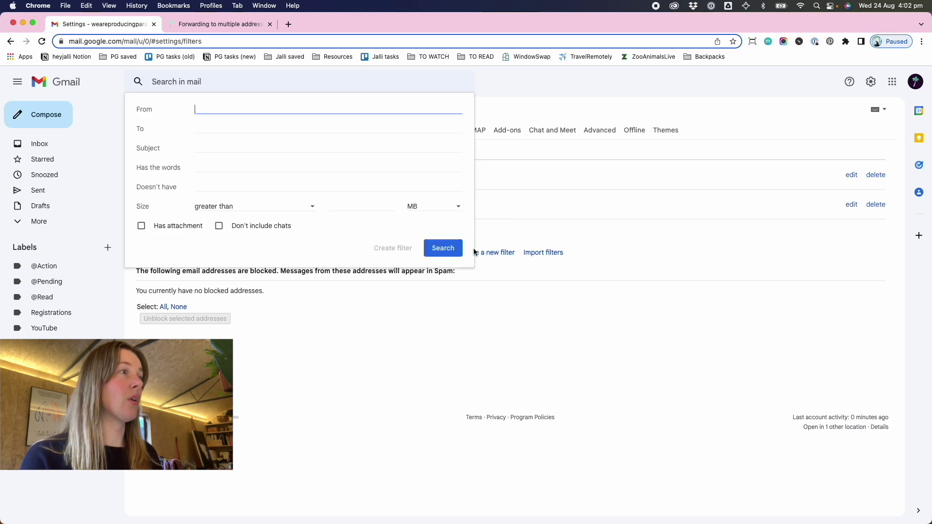
pyautogui.click(214, 164)
pyautogui.press('super+v')
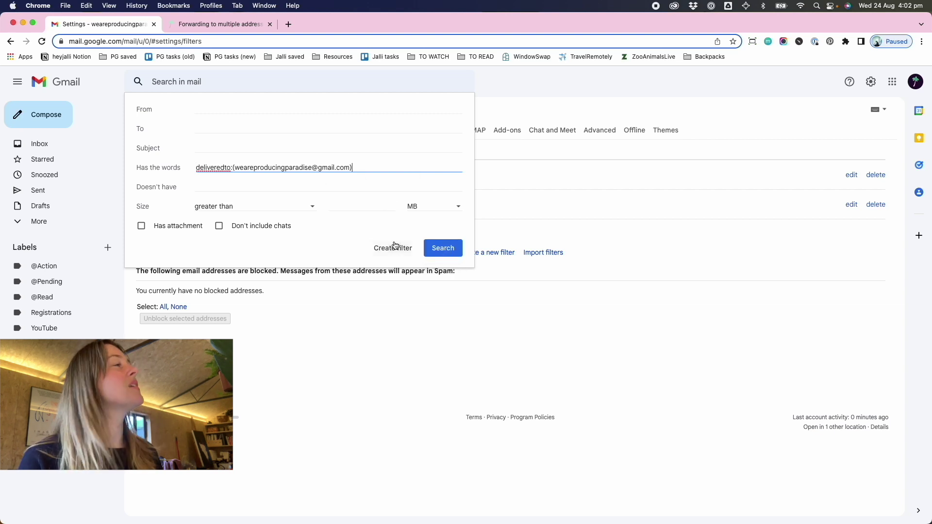
pyautogui.click(457, 251)
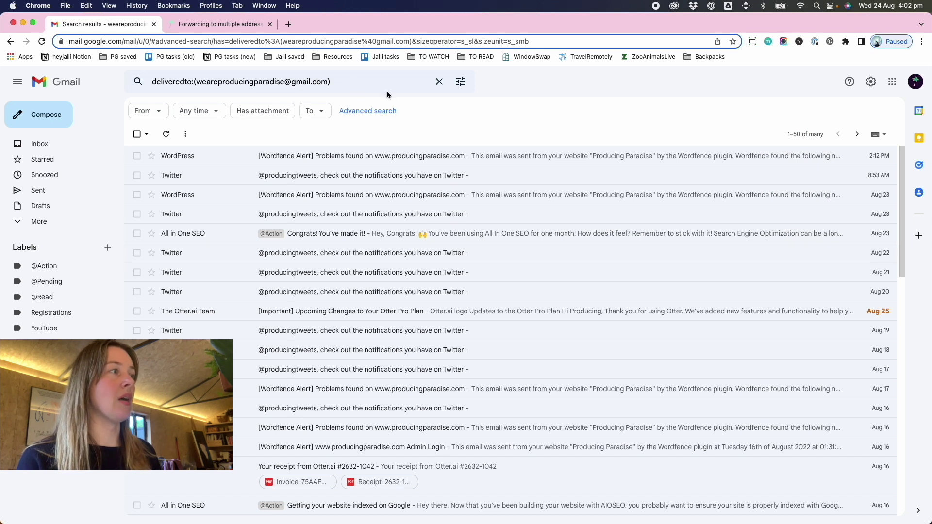
pyautogui.click(460, 82)
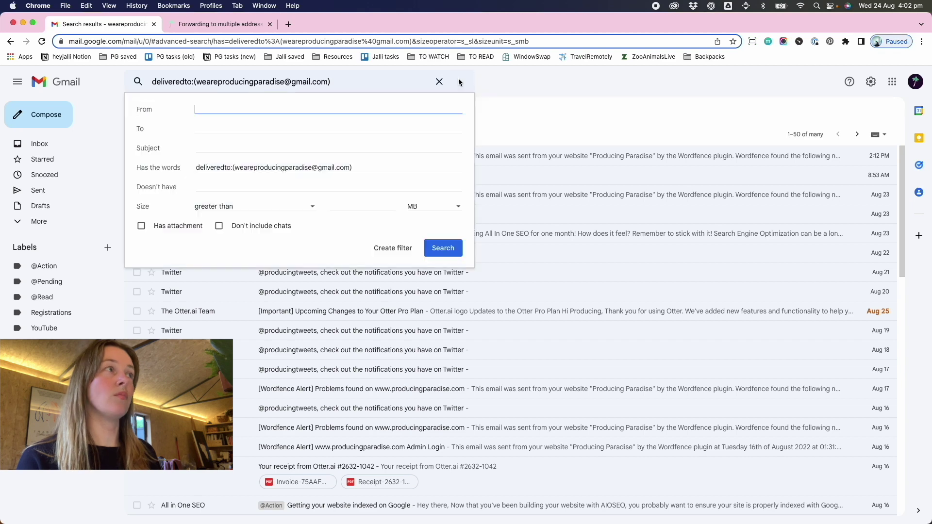
# - Create a filter from that search that forwards matching mail to the new personal address
pyautogui.click(395, 248)
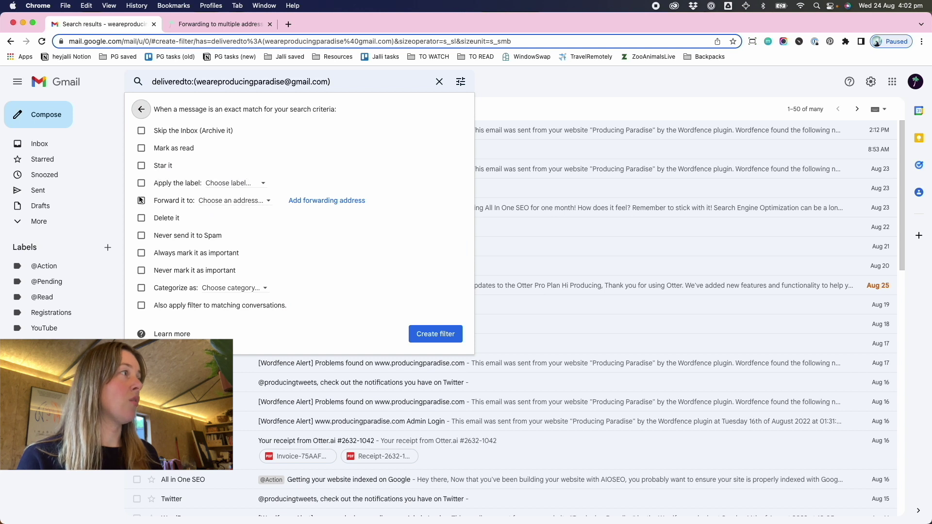
pyautogui.click(141, 200)
pyautogui.click(243, 201)
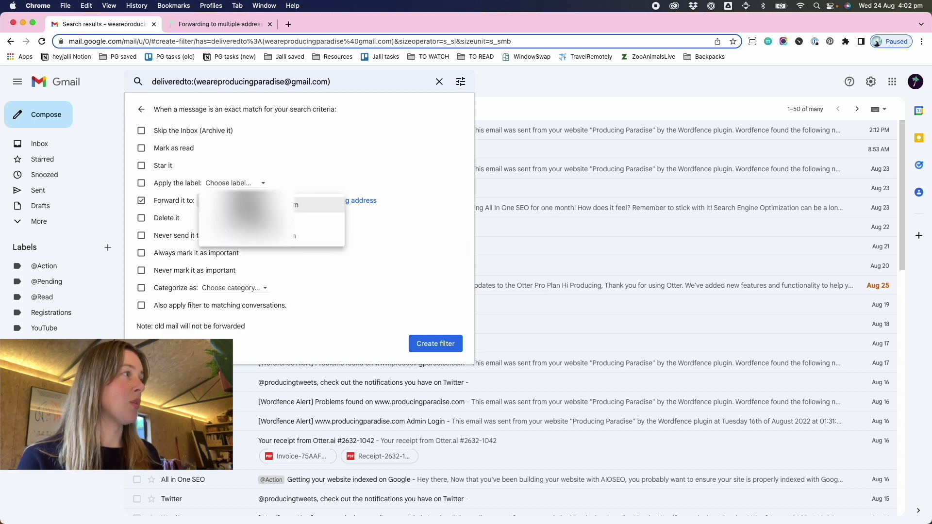
pyautogui.click(301, 224)
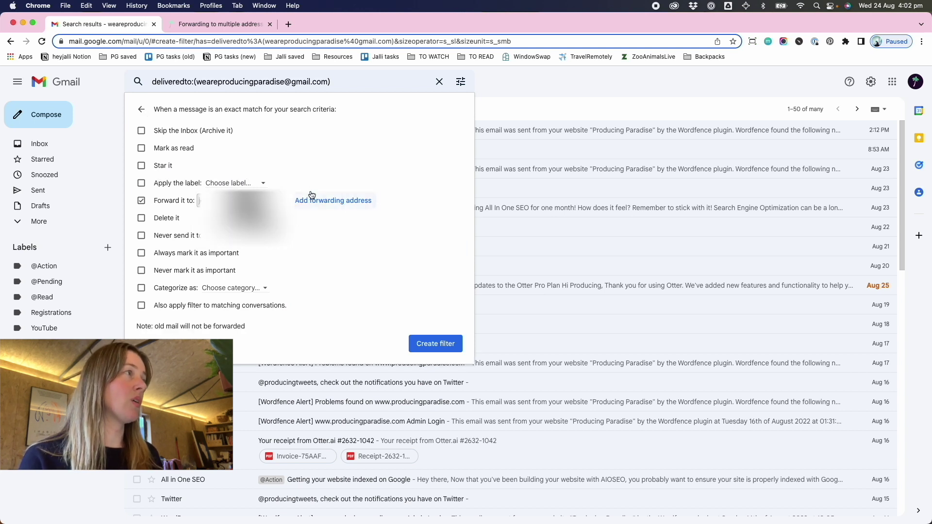
pyautogui.click(429, 343)
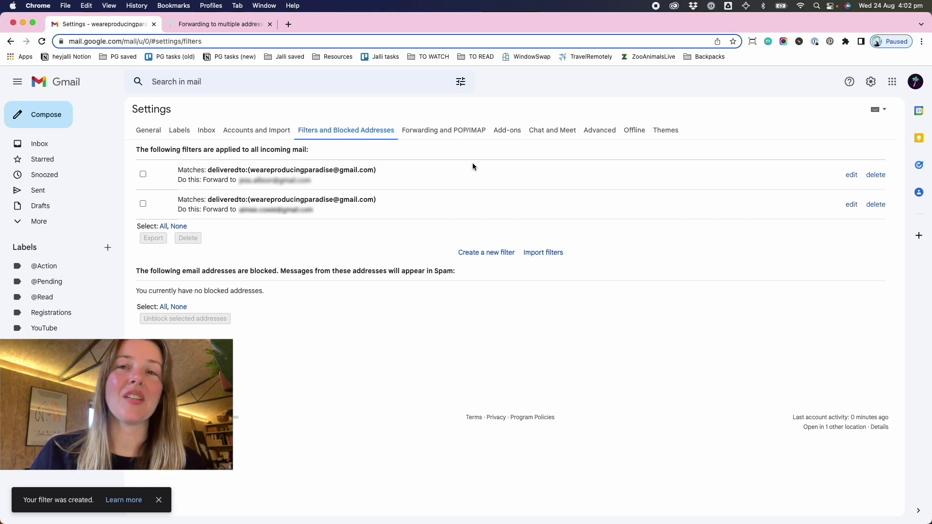
# - Switch to the 'Forwarding to multiple addresses in Gmail' article and scroll down through it
pyautogui.click(203, 25)
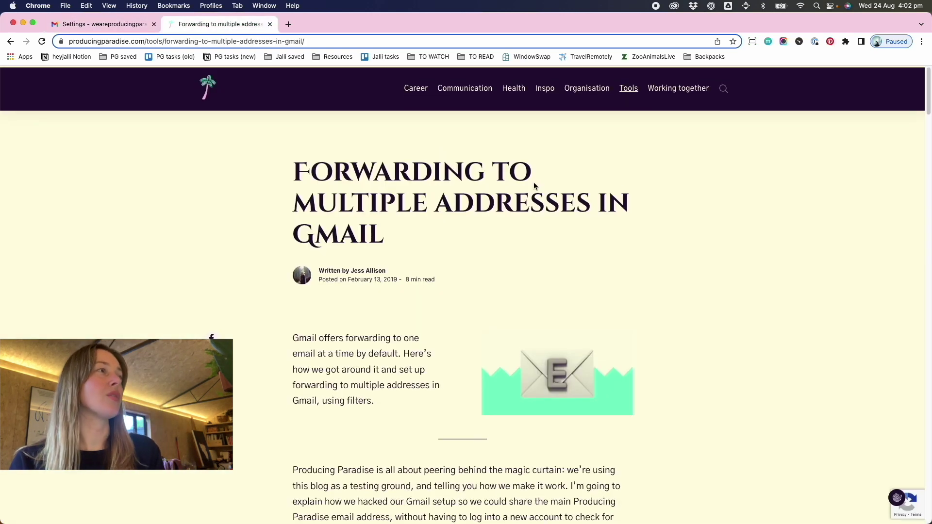
pyautogui.scroll(-1, 534, 183)
pyautogui.scroll(-10, 534, 183)
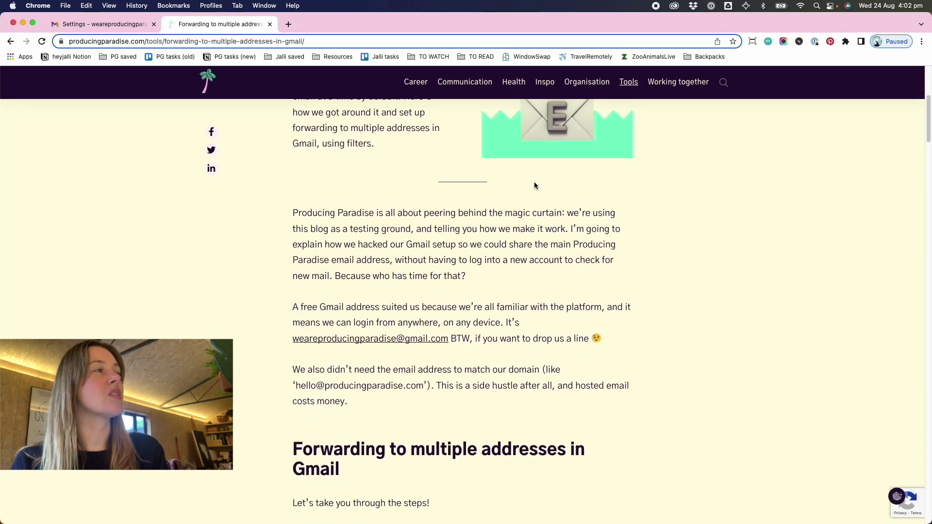
pyautogui.scroll(-10, 535, 185)
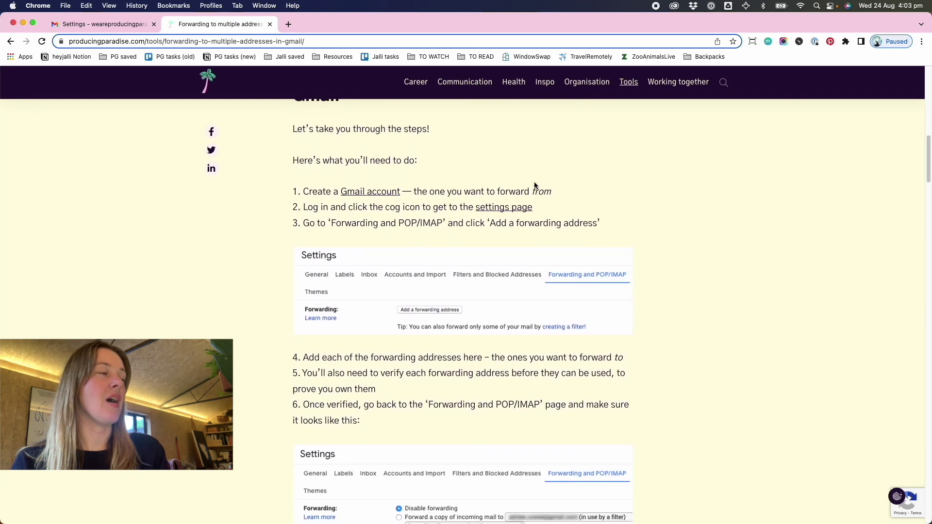
pyautogui.scroll(-20, 534, 185)
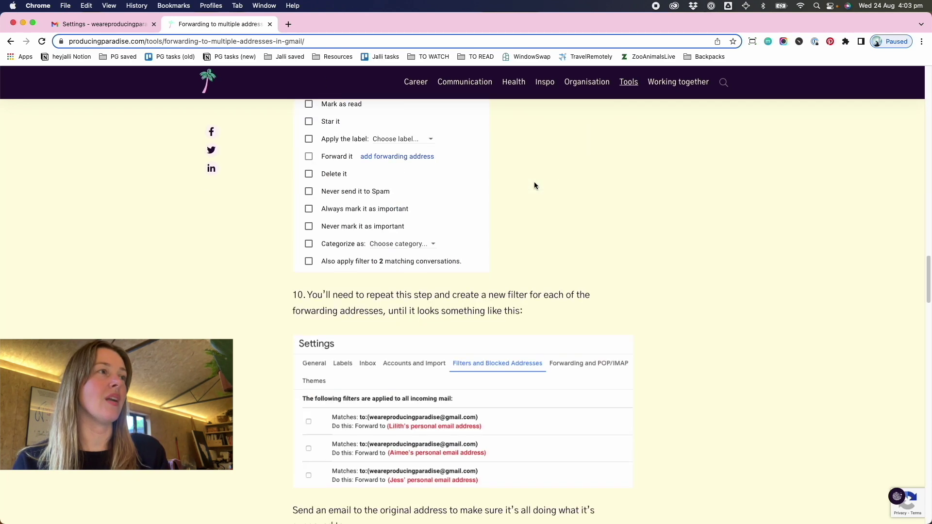
pyautogui.scroll(-9, 534, 186)
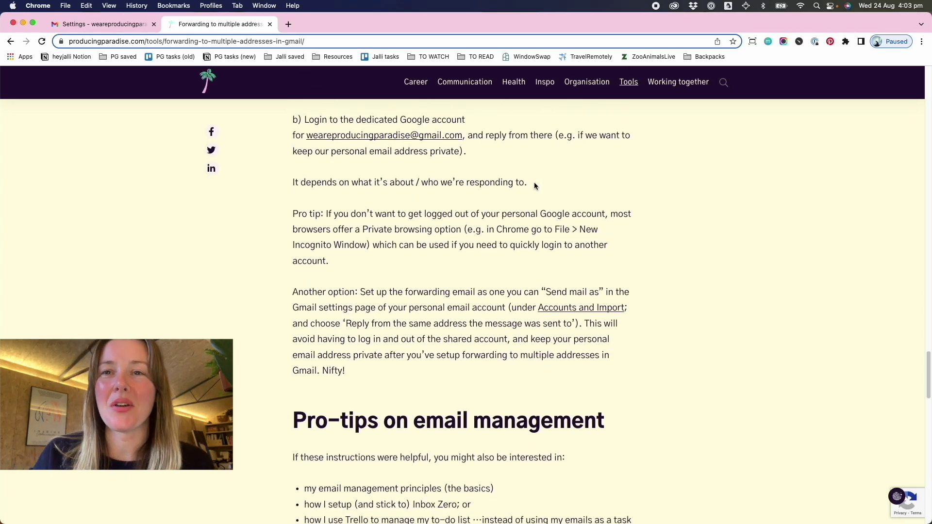